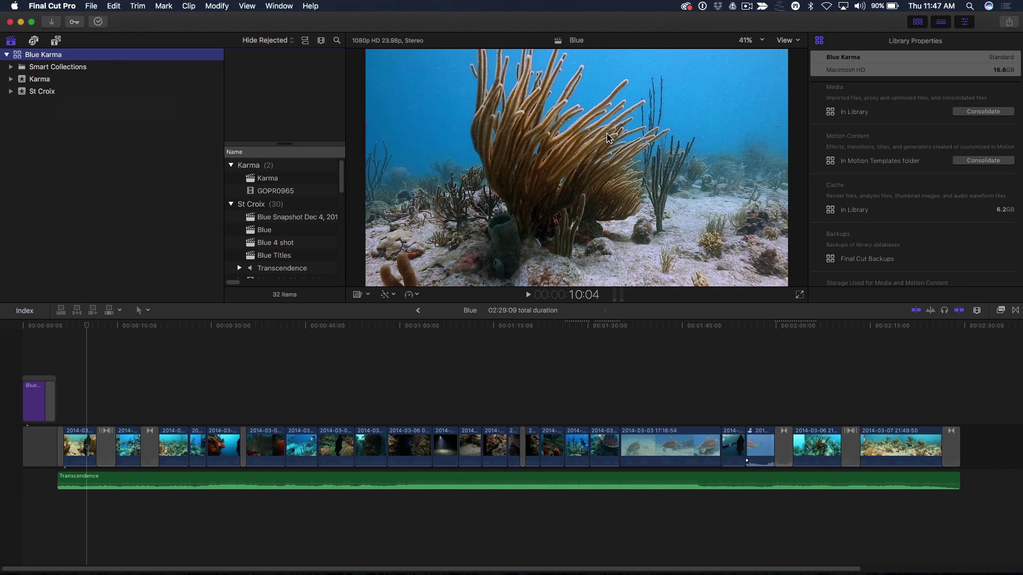
Bring up the context menu for the Blue Karma library in the Libraries sidebar
scroll(855, 139, "down", 3)
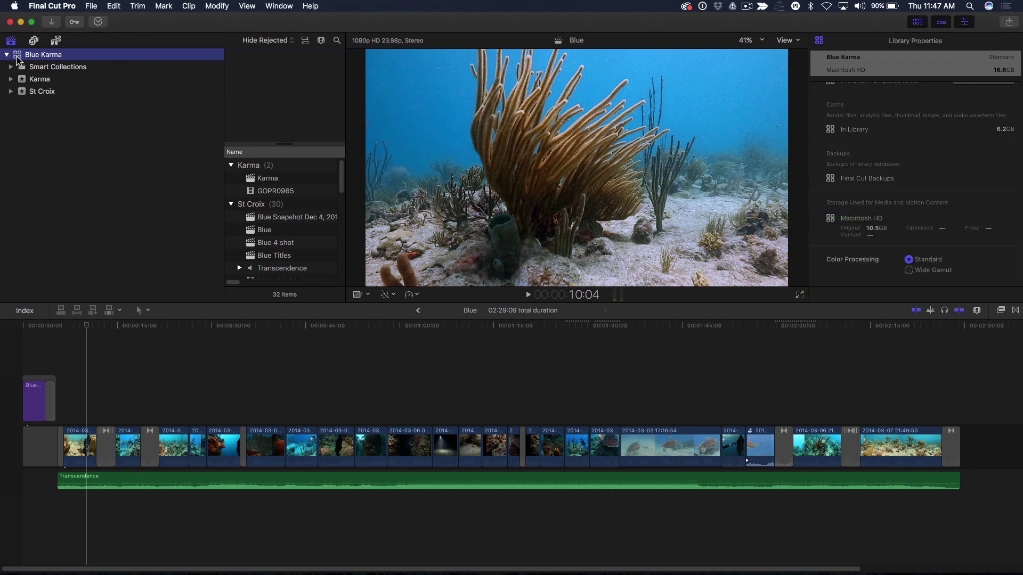
right_click(17, 59)
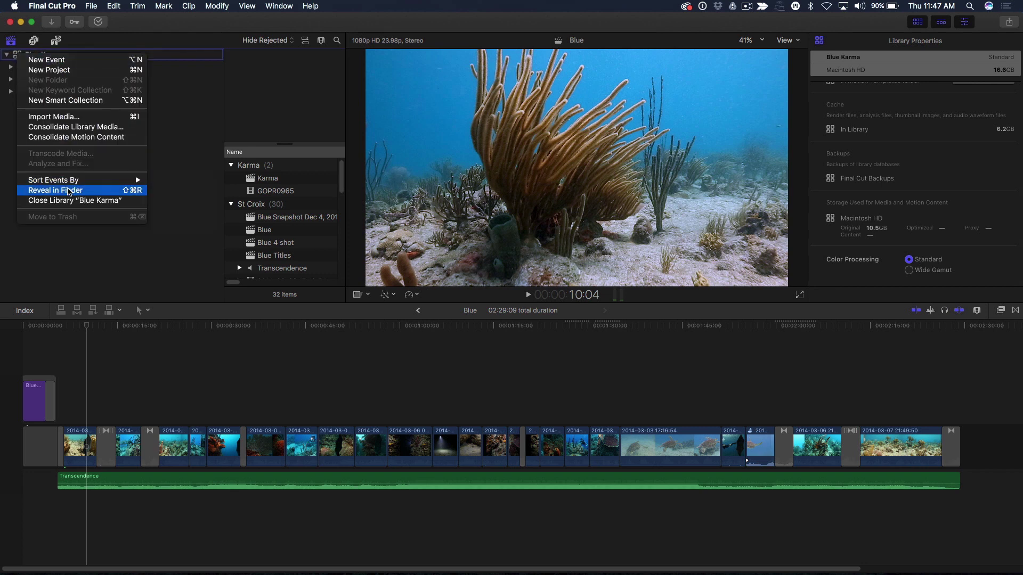
Reveal Blue Karma.fcpbundle in Finder, browse its St Croix Original Media clips, then close the window
left_click(82, 190)
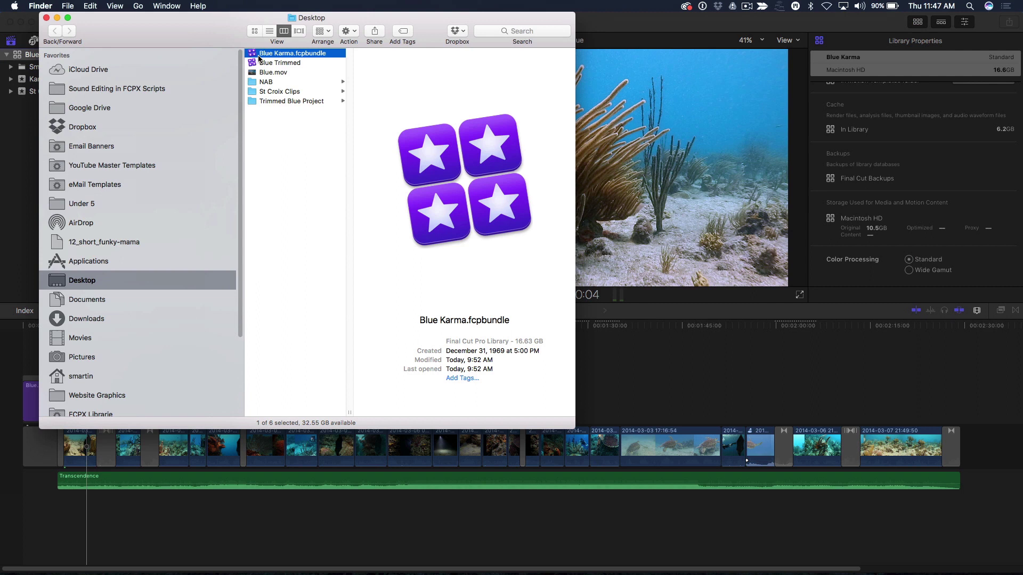
right_click(259, 54)
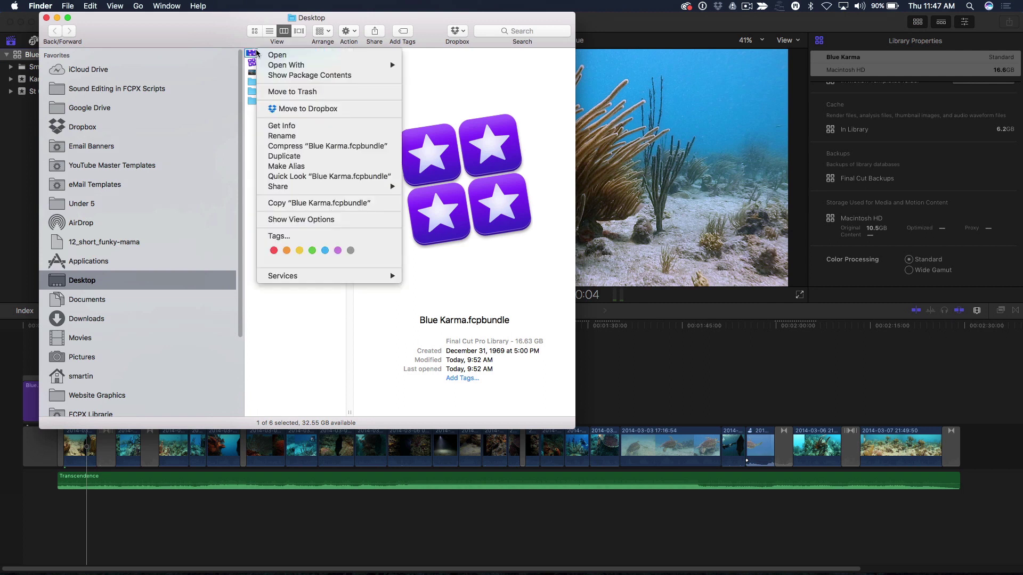
left_click(291, 75)
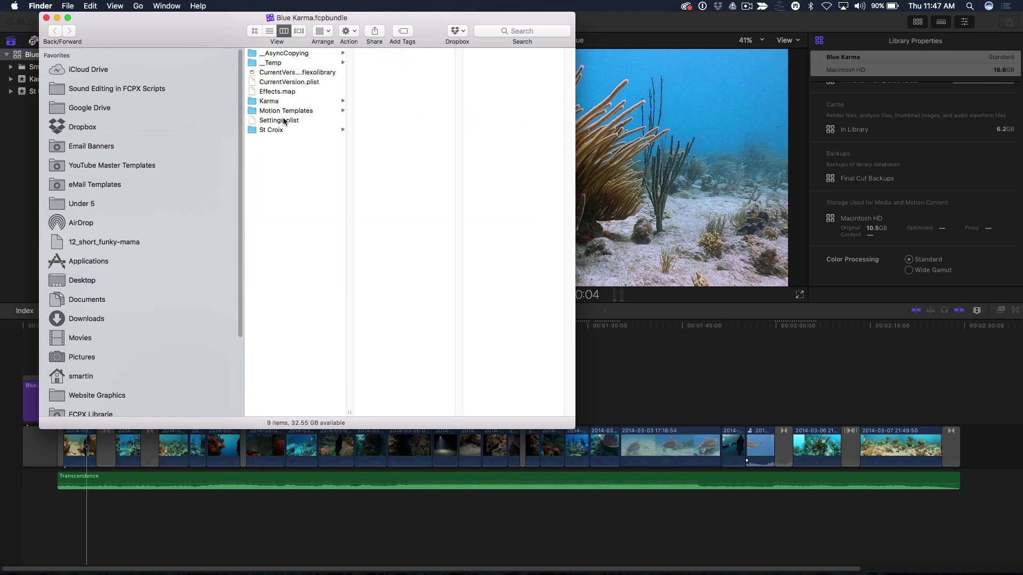
left_click(272, 130)
left_click(382, 101)
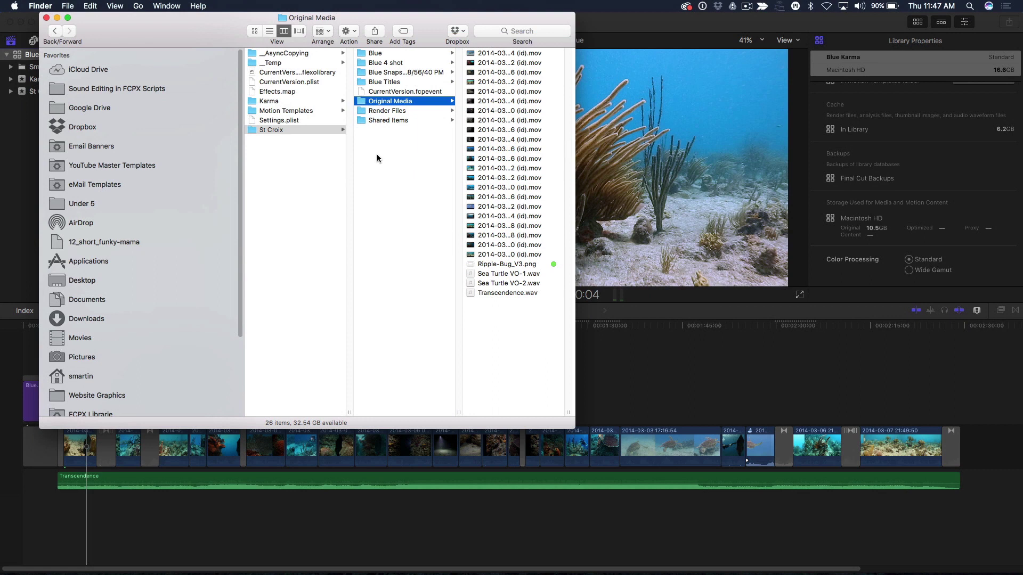
left_click(47, 18)
left_click(80, 122)
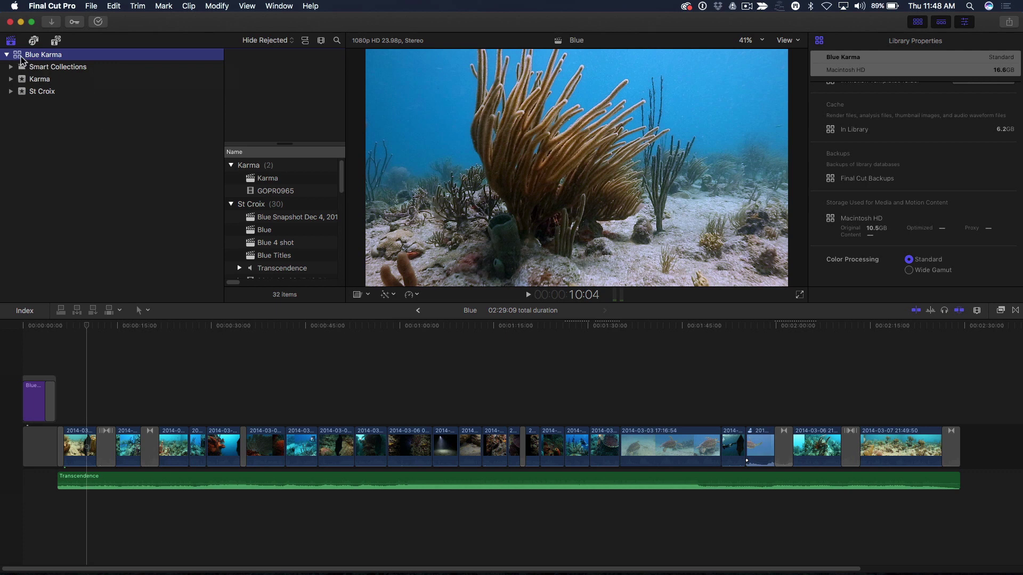
scroll(949, 133, "up", 3)
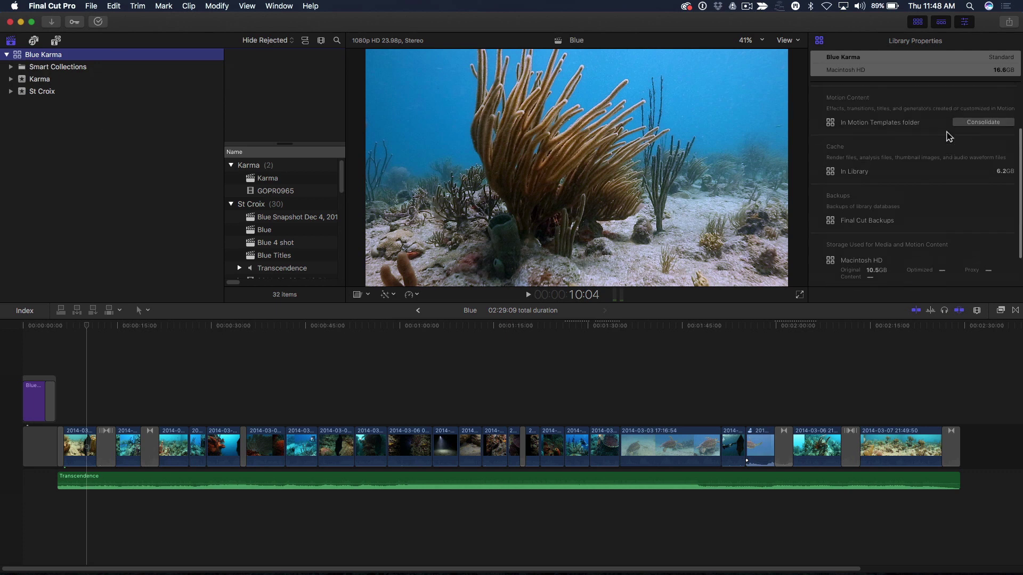
scroll(989, 99, "up", 2)
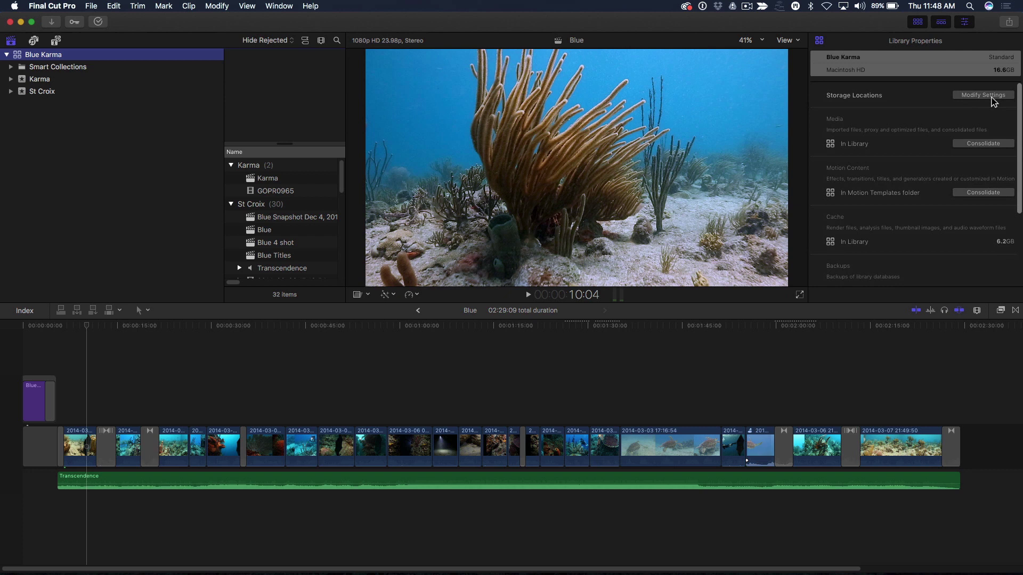
left_click(990, 94)
left_click(541, 118)
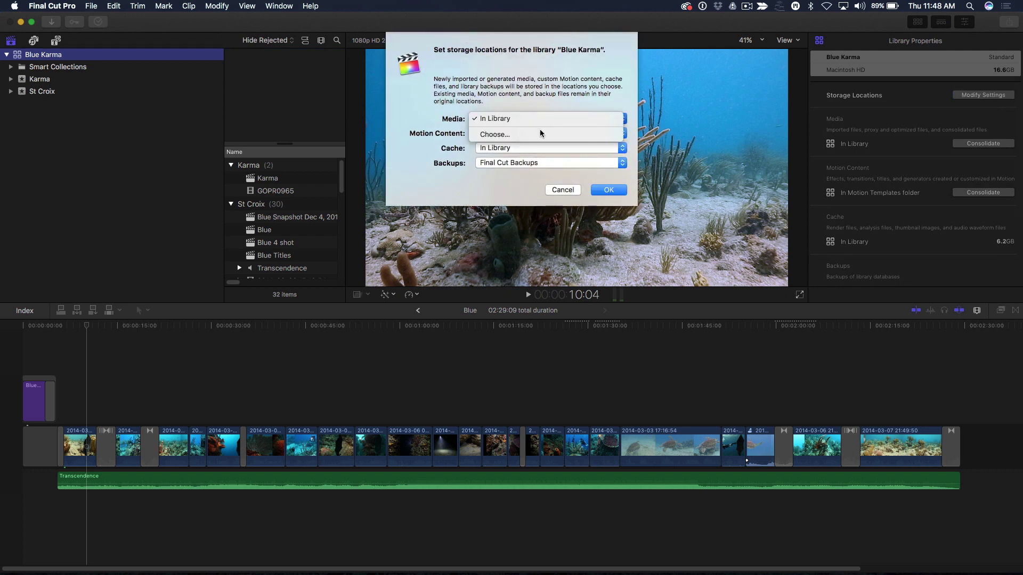
left_click(643, 66)
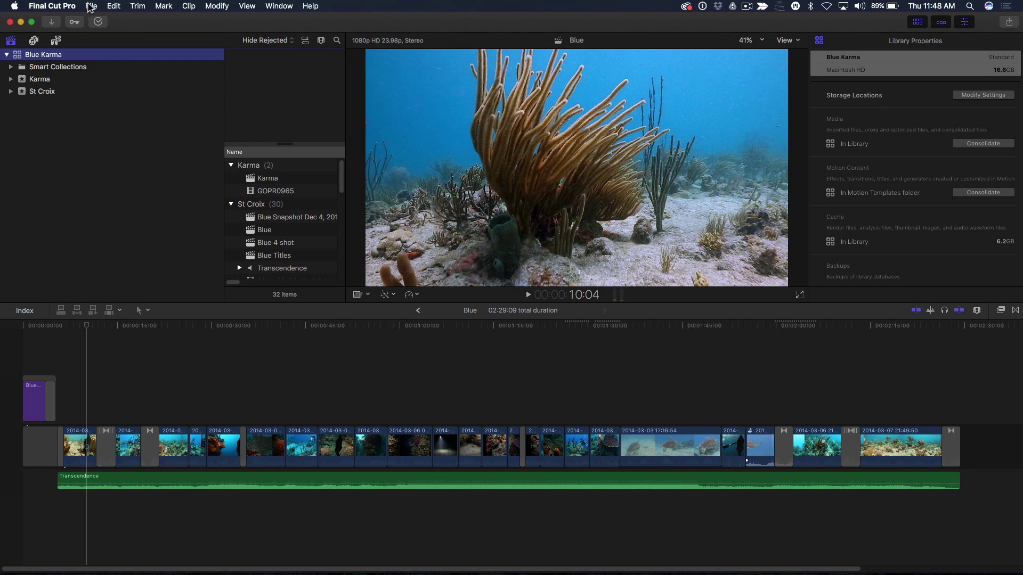
Open Relink Files and list All 27 original clip files, with 0 of 27 matched
left_click(91, 5)
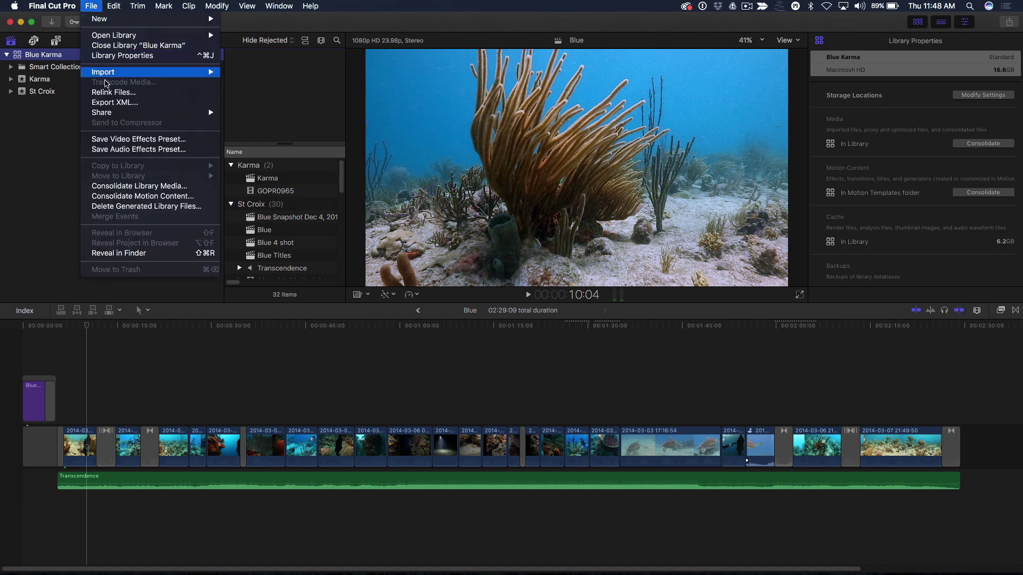
left_click(108, 93)
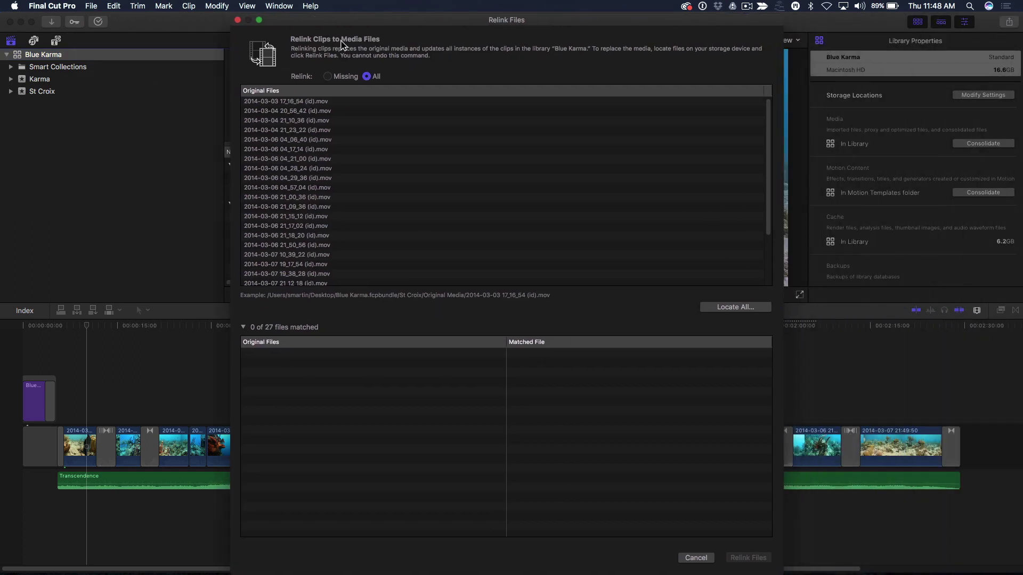
left_click(324, 77)
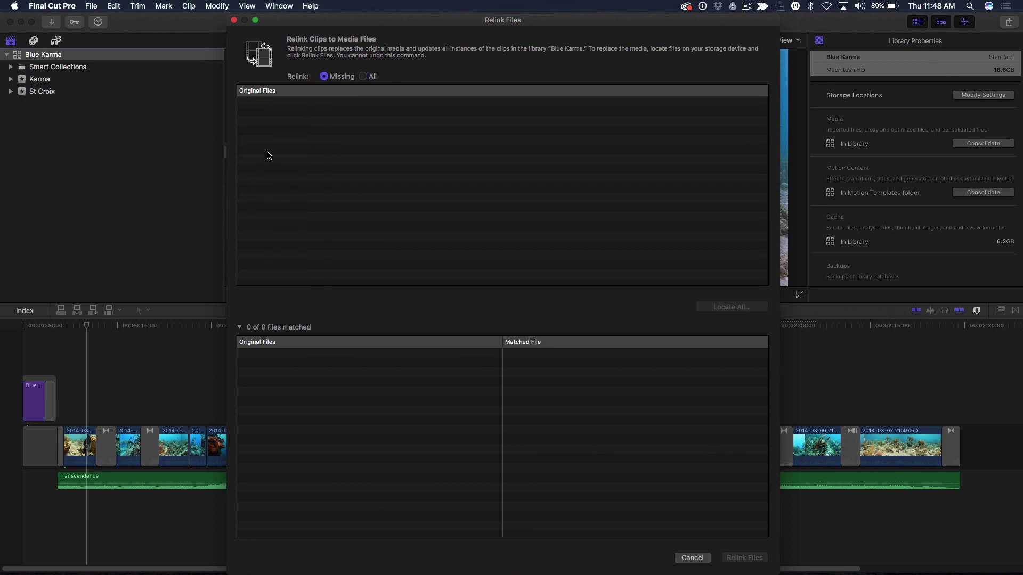
left_click(363, 77)
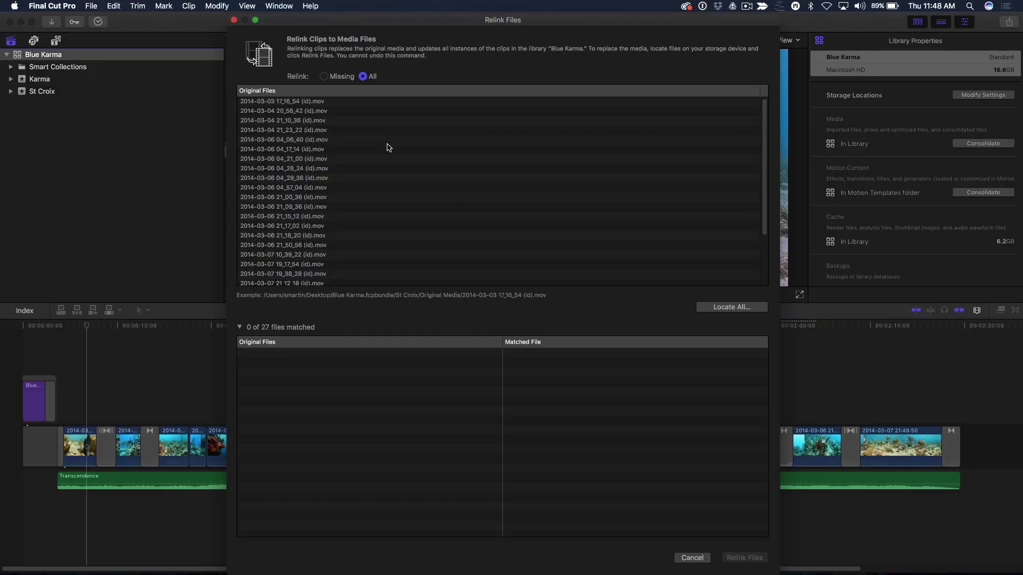
scroll(388, 148, "down", 1)
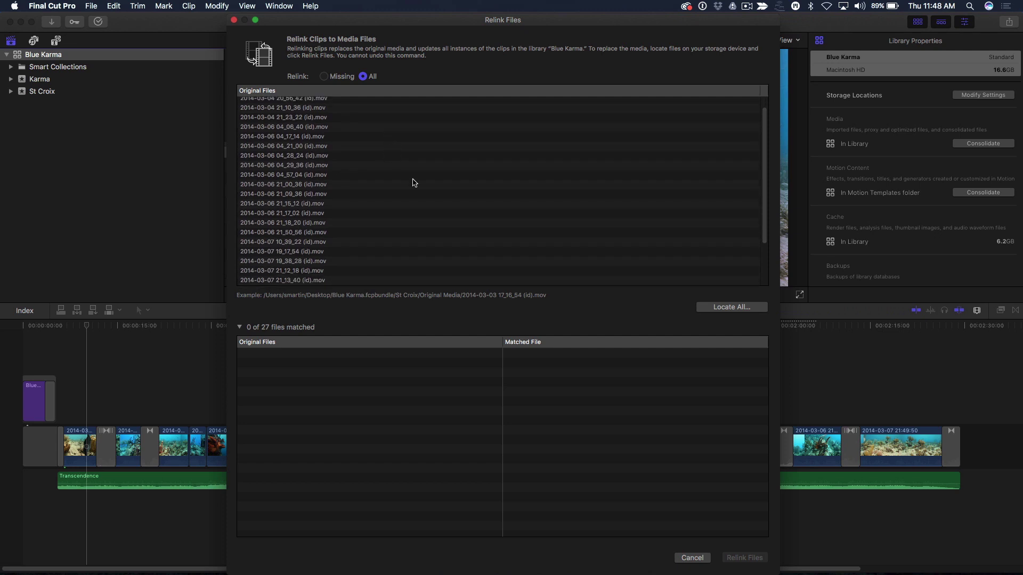
Locate all clips in Desktop › St Croix Clips and relink the 26 of 27 matched files
left_click(717, 308)
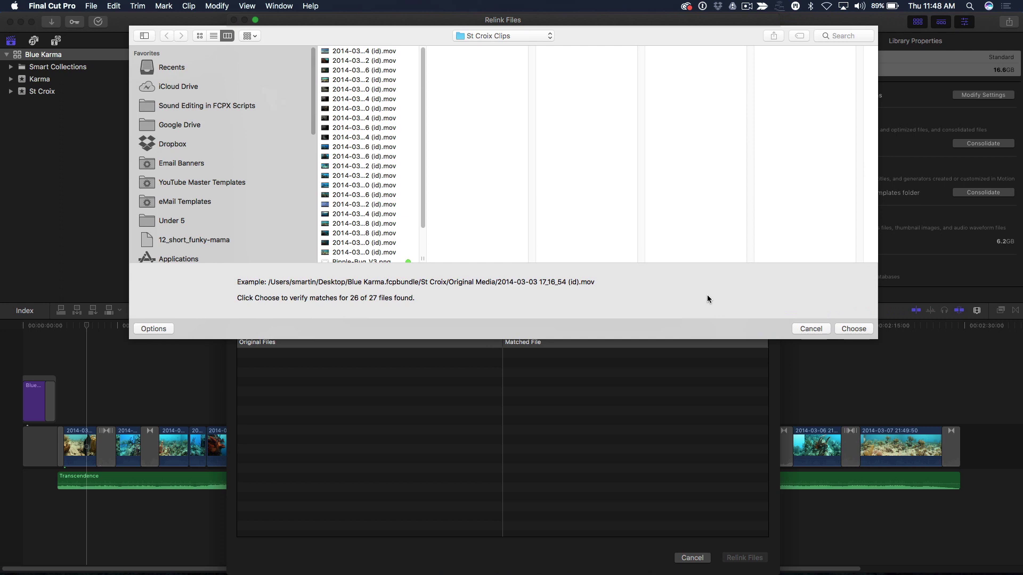
key("super+shift+d")
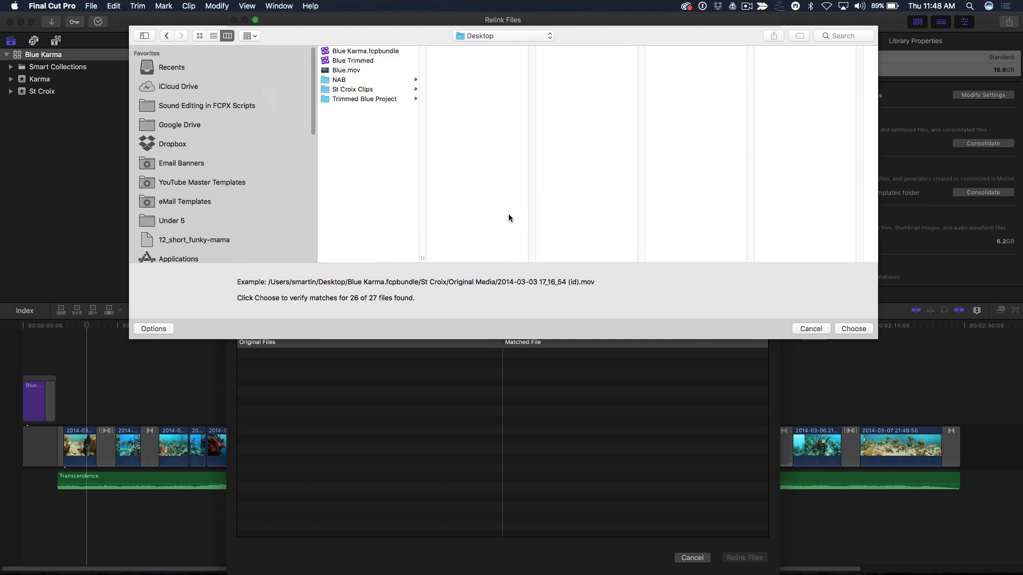
left_click(350, 90)
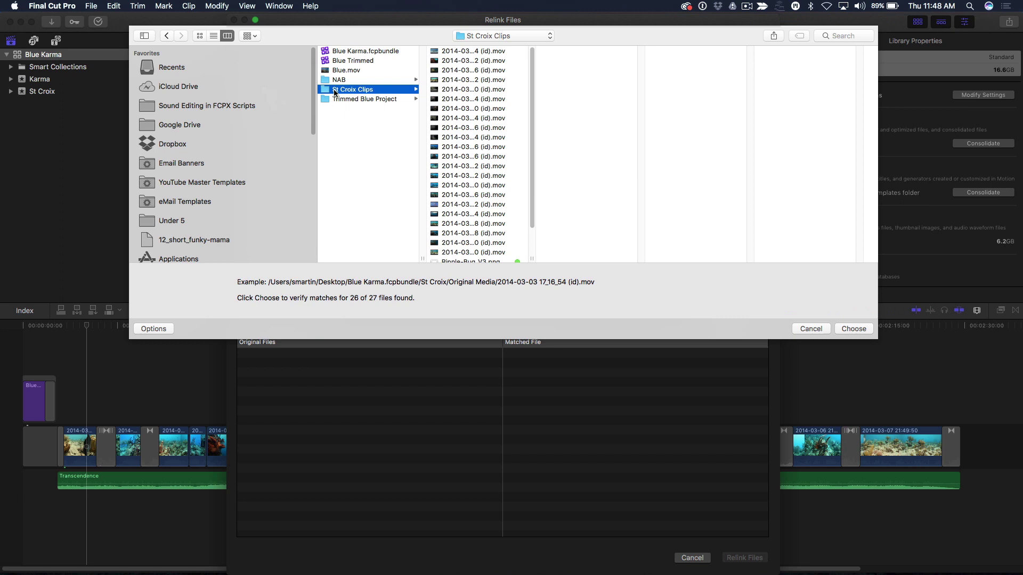
left_click(853, 329)
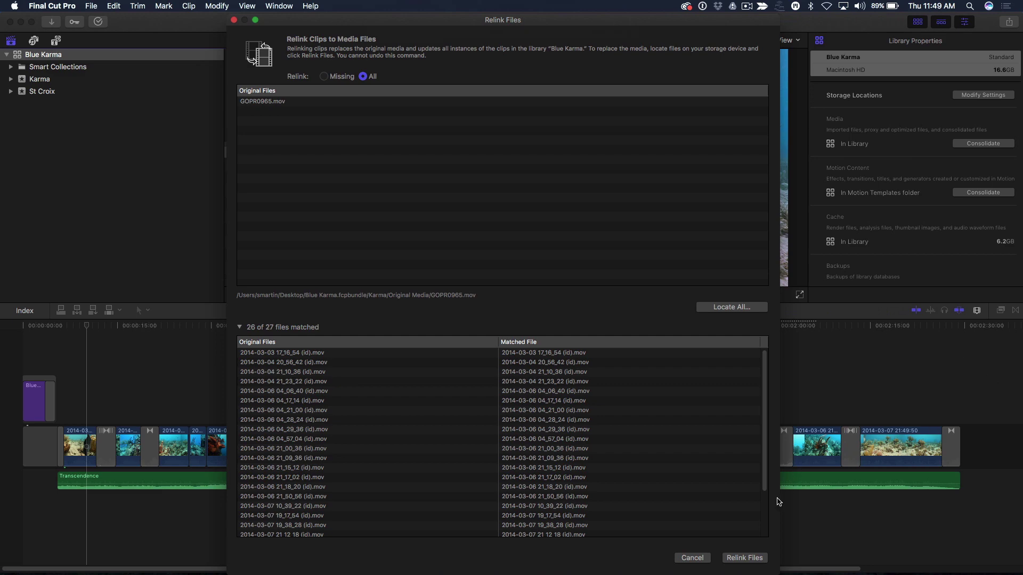
left_click(743, 558)
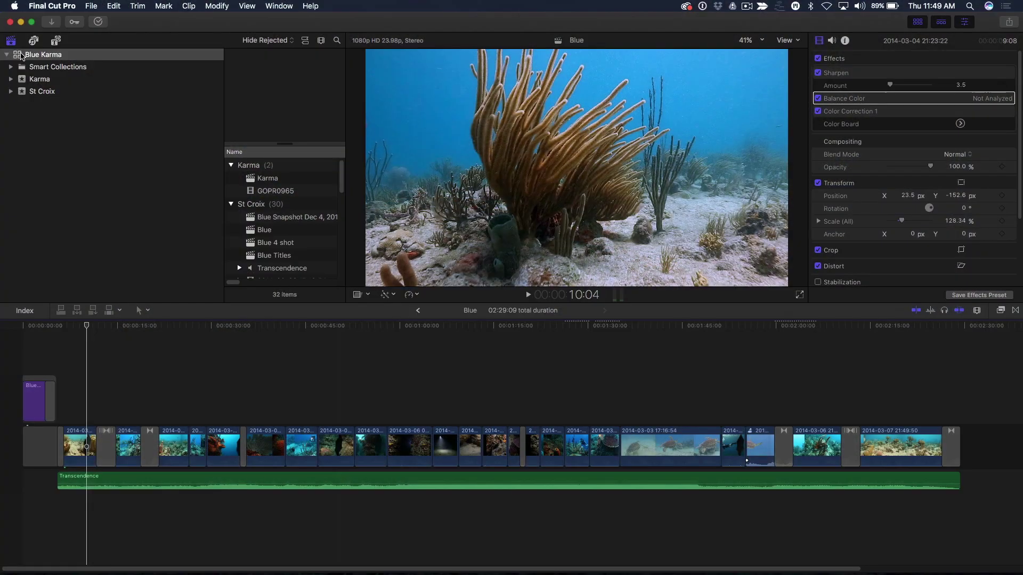
Reveal the Blue Karma library in Finder and open its package's St Croix › Original Media folder
right_click(21, 56)
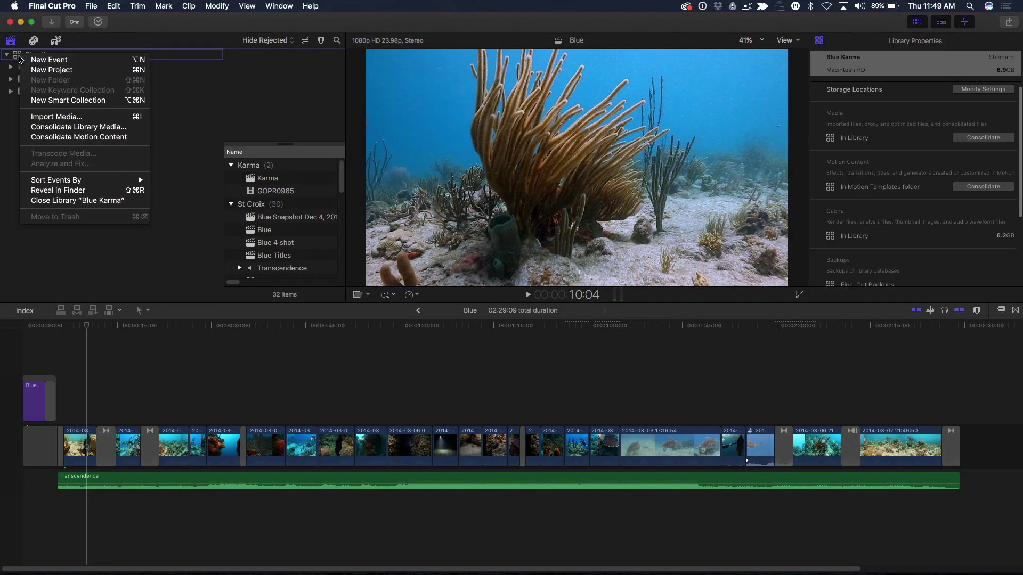
left_click(49, 191)
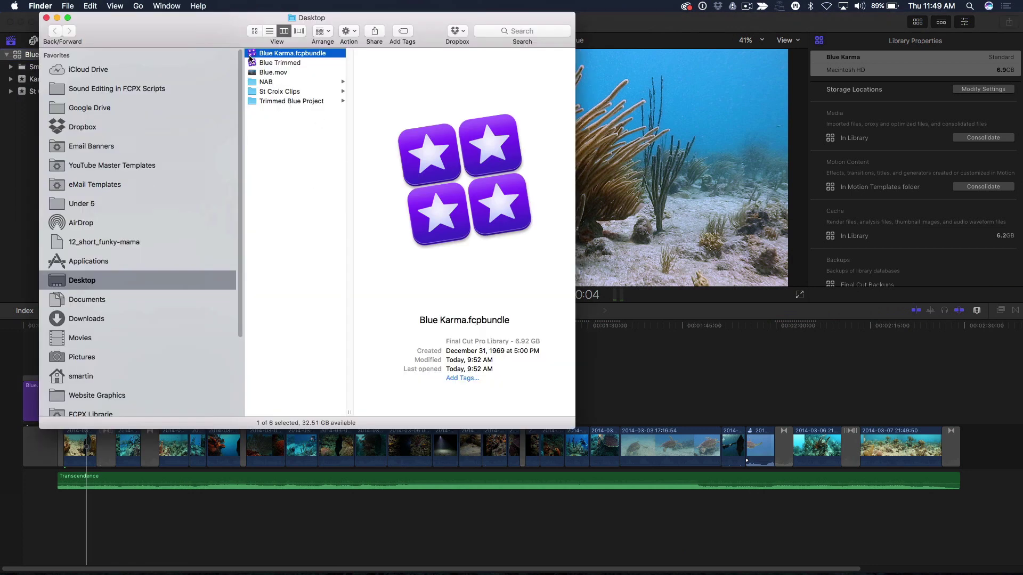
right_click(251, 55)
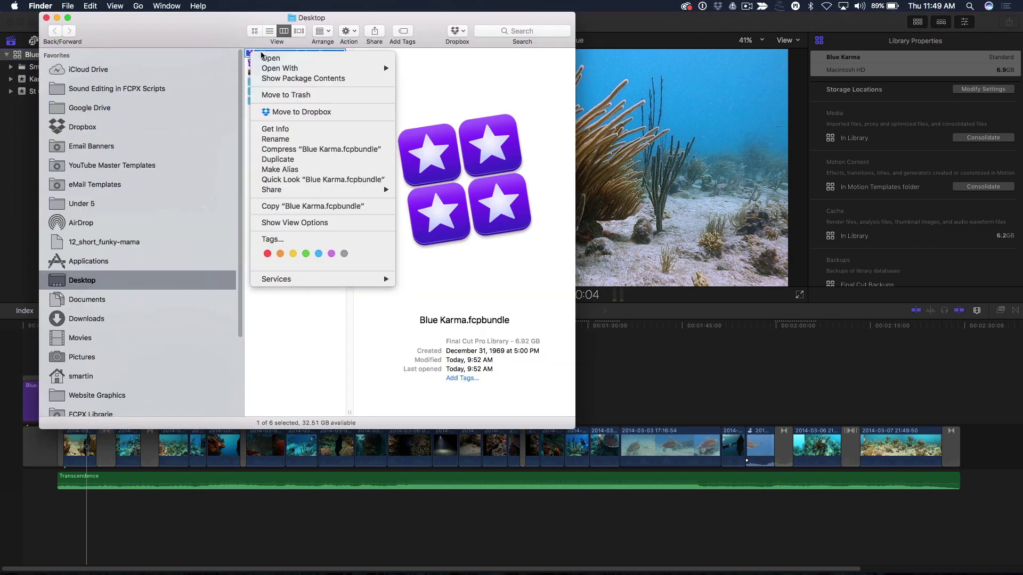
left_click(272, 78)
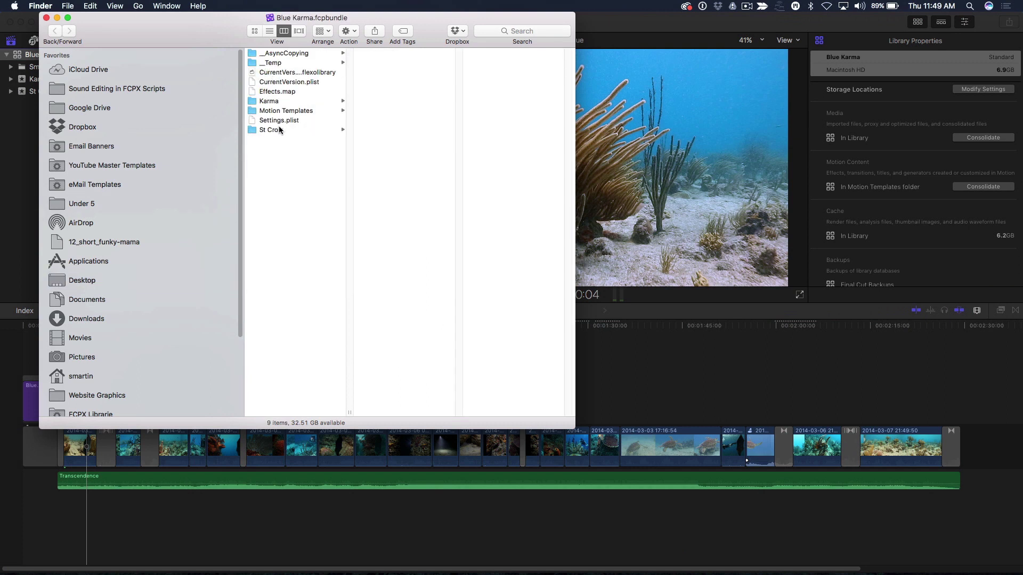
left_click(285, 130)
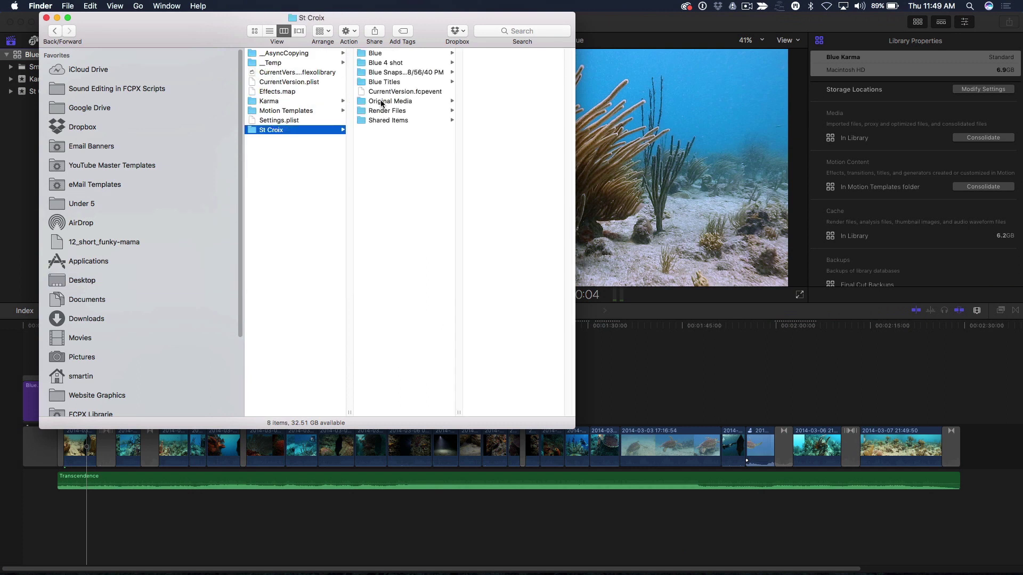
left_click(381, 102)
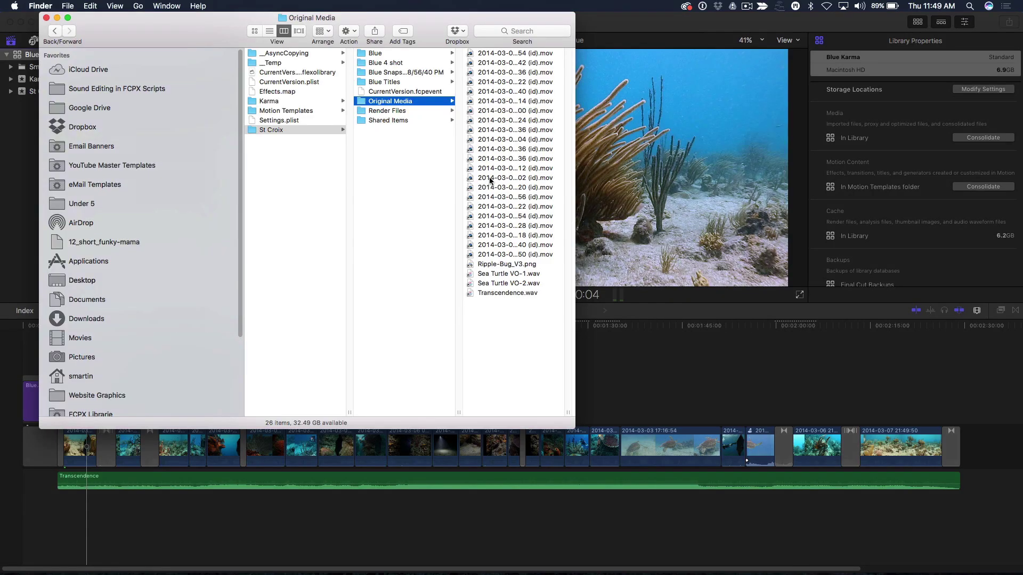
Confirm a clip is an alias and jump to its original in Desktop's St Croix Clips folder
left_click(751, 202)
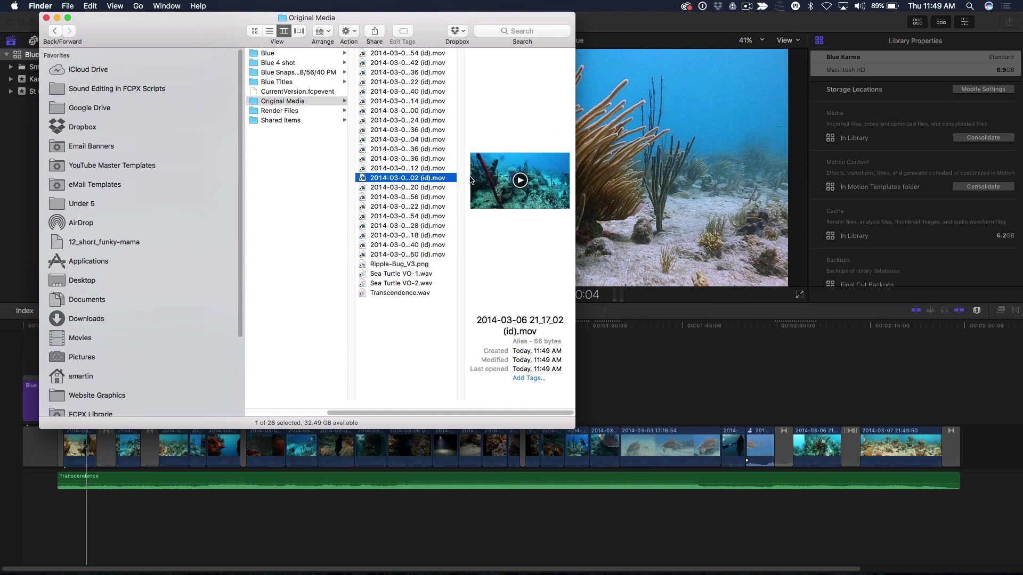
right_click(361, 177)
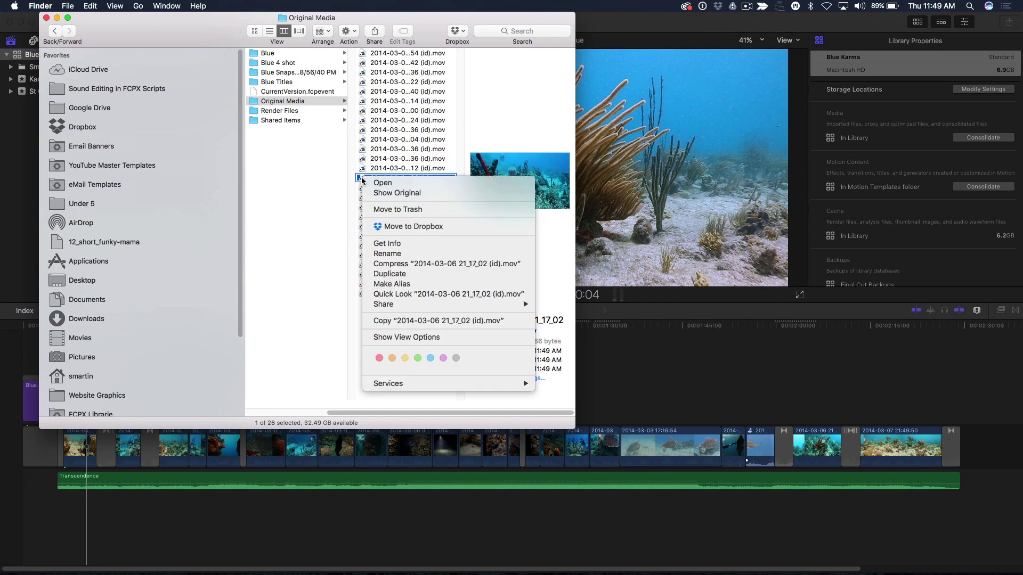
left_click(441, 193)
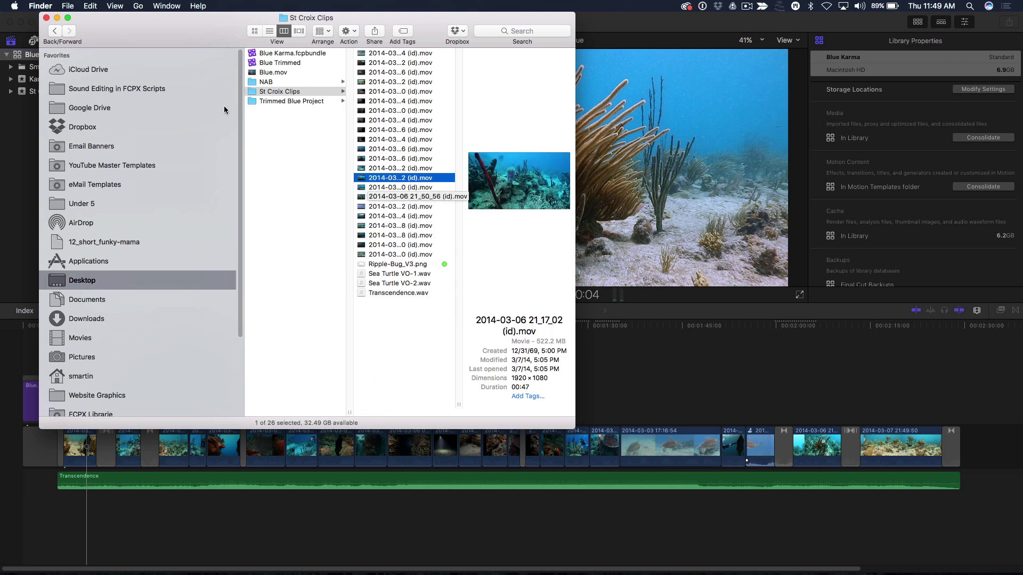
left_click(252, 93)
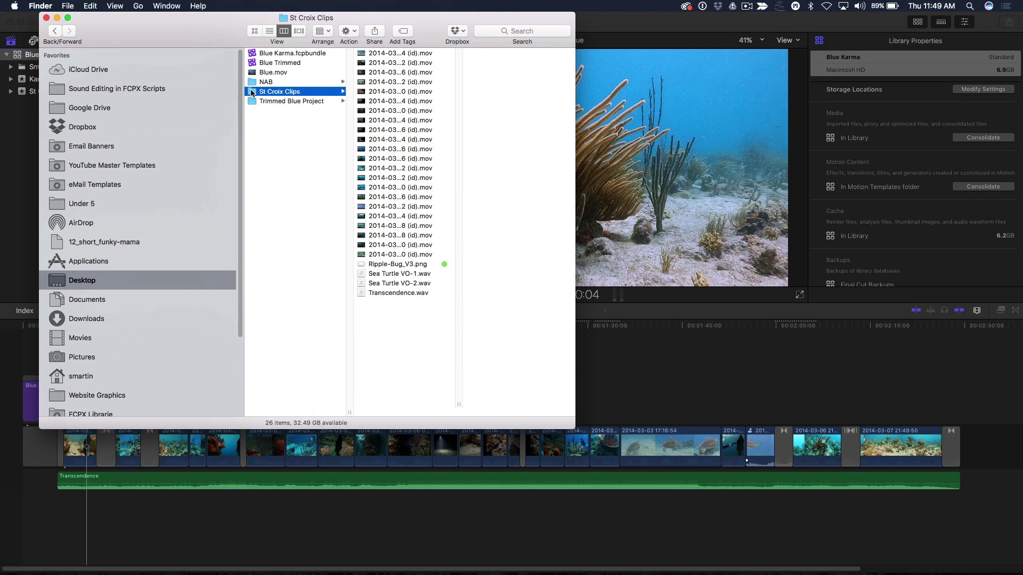
Return to Final Cut Pro and review the Blue Karma library properties, now 6.9 GB
left_click(599, 327)
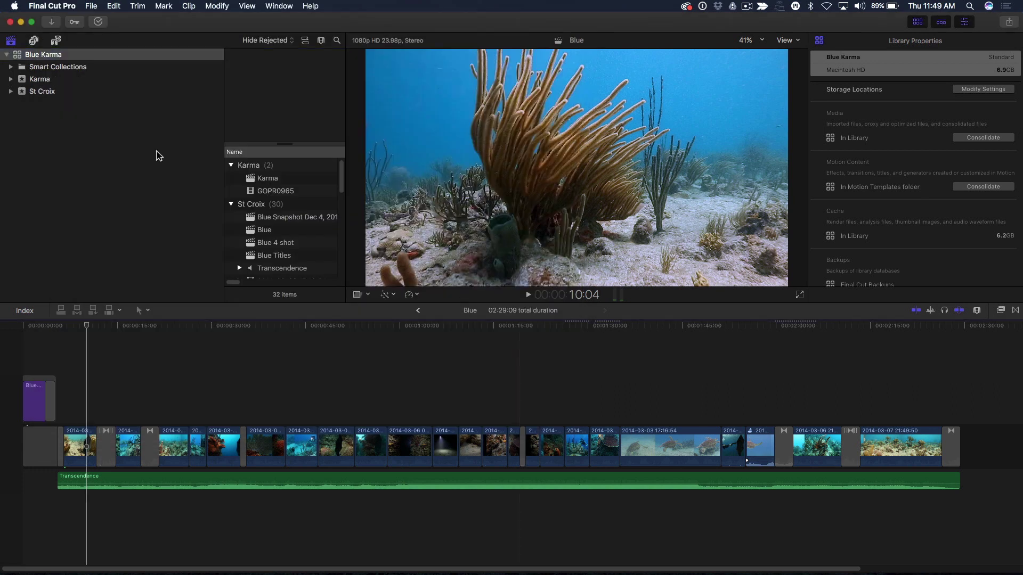
left_click(20, 55)
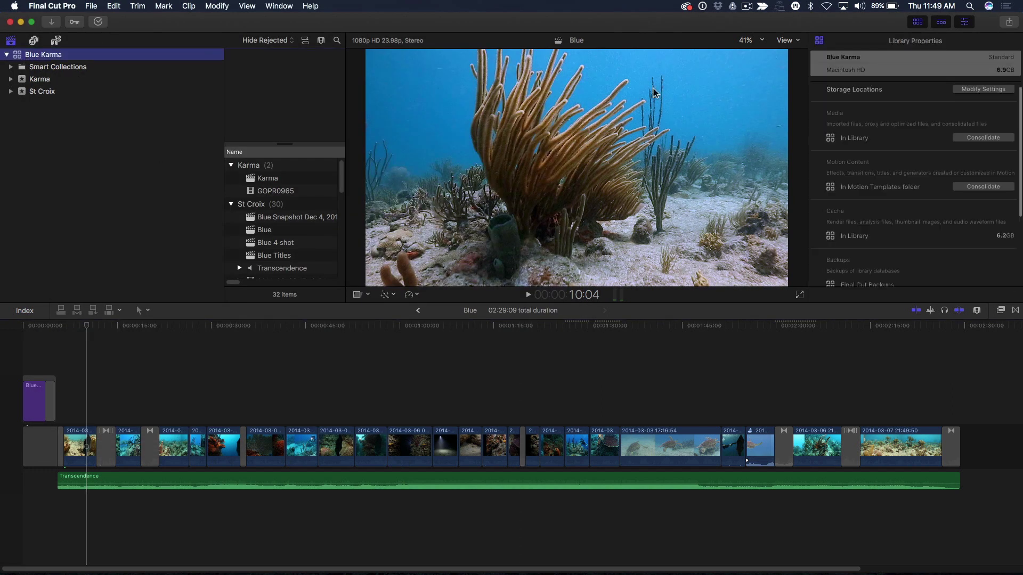
scroll(952, 106, "down", 5)
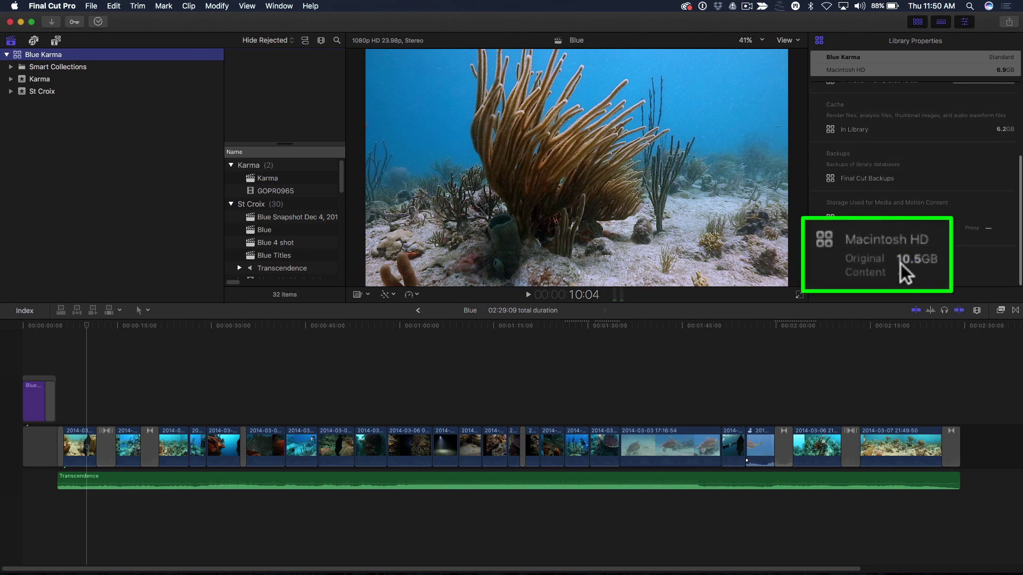
scroll(864, 215, "up", 5)
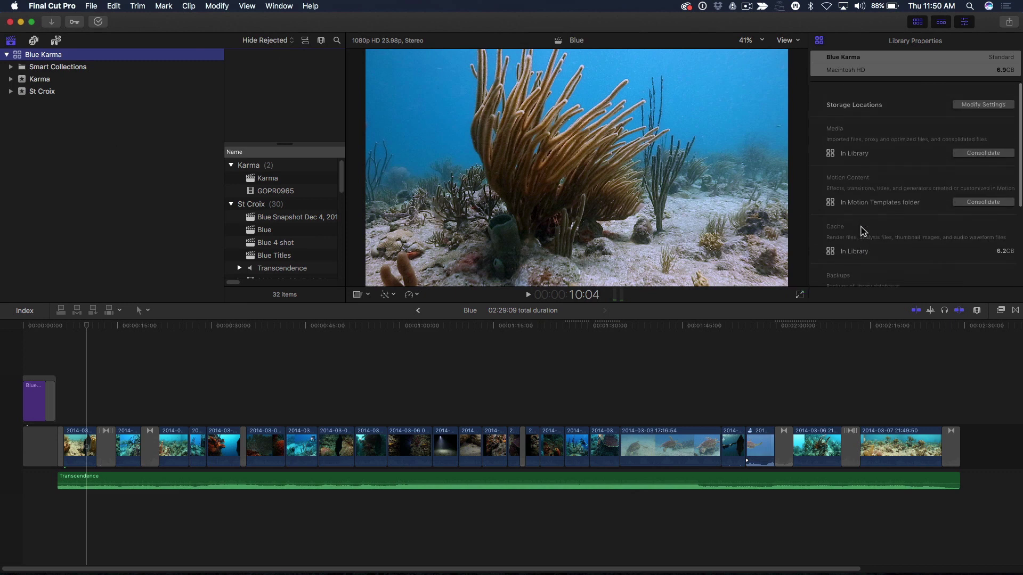